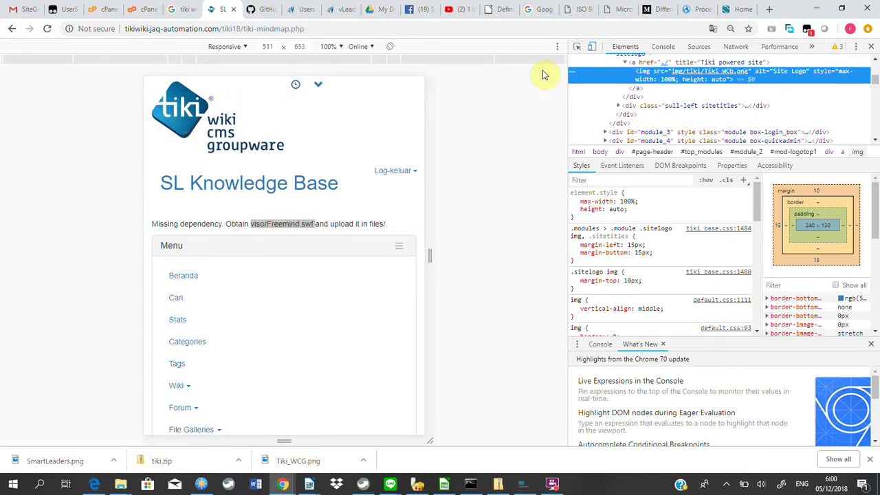
- Inspect the site logo element on the Tiki page to check its image source path
left_click(870, 50)
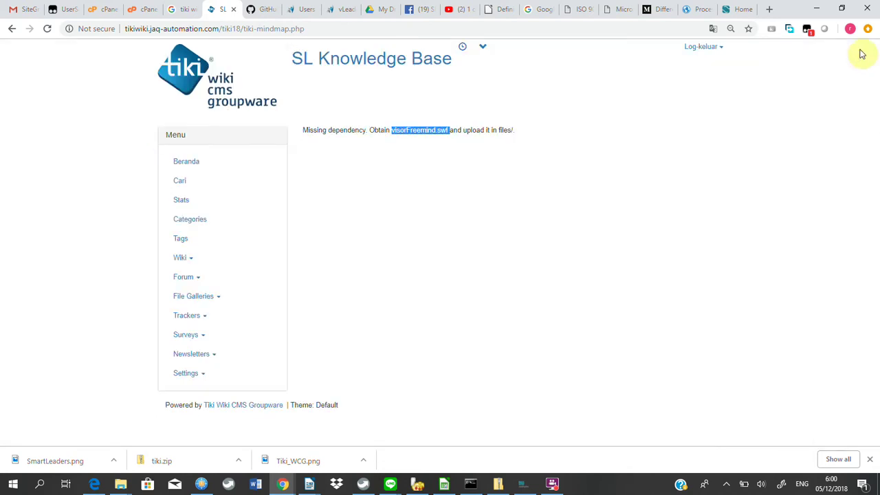
right_click(199, 66)
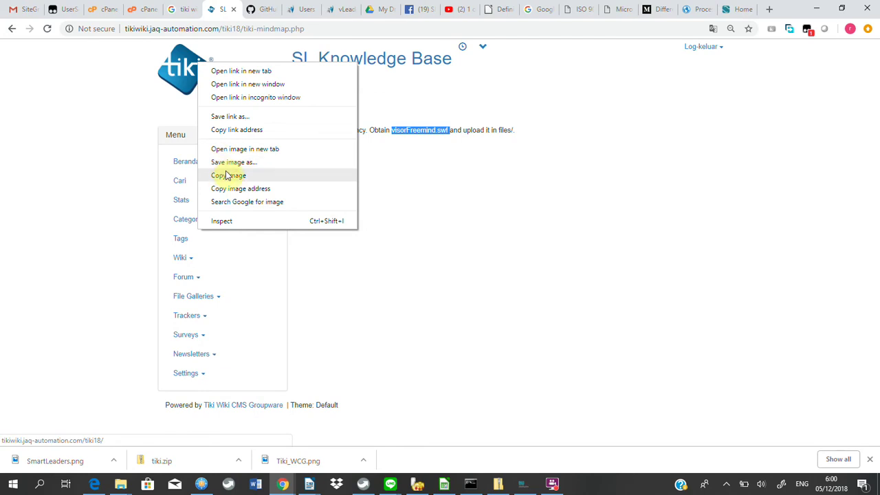
left_click(227, 221)
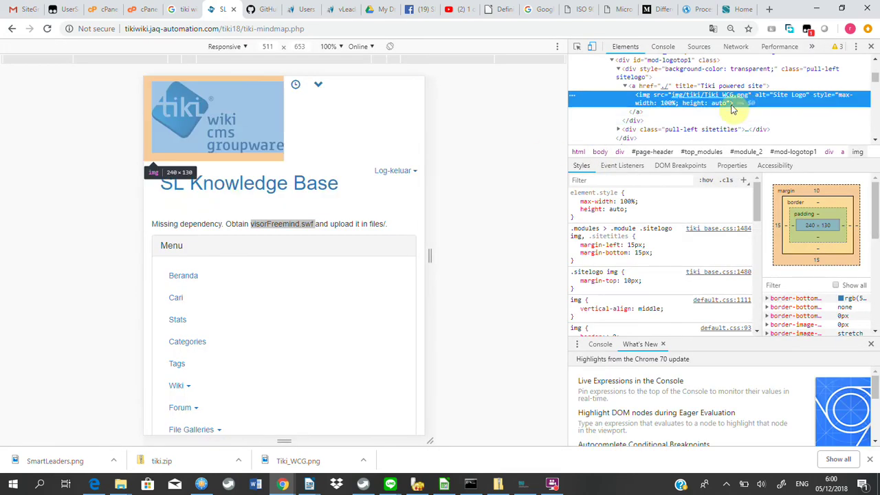
mouse_move(730, 97)
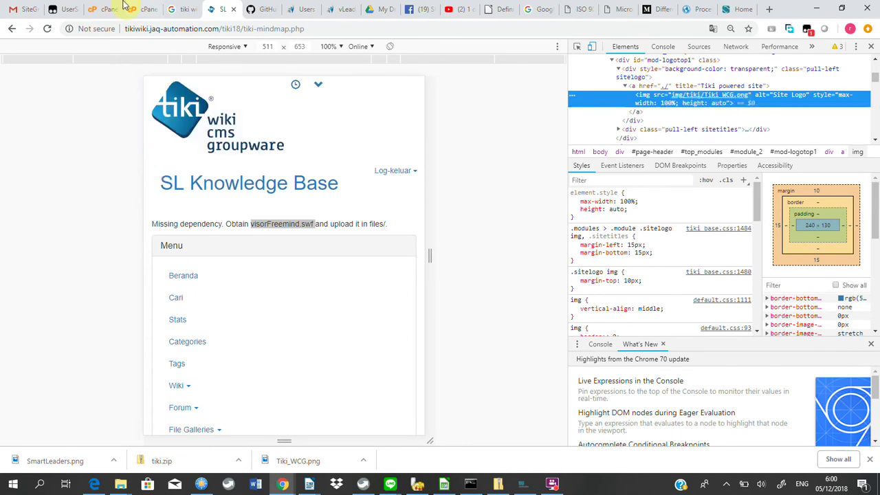
- Launch the cPanel File Manager and browse to the folder public_html/tikiwiki/tiki18
left_click(100, 10)
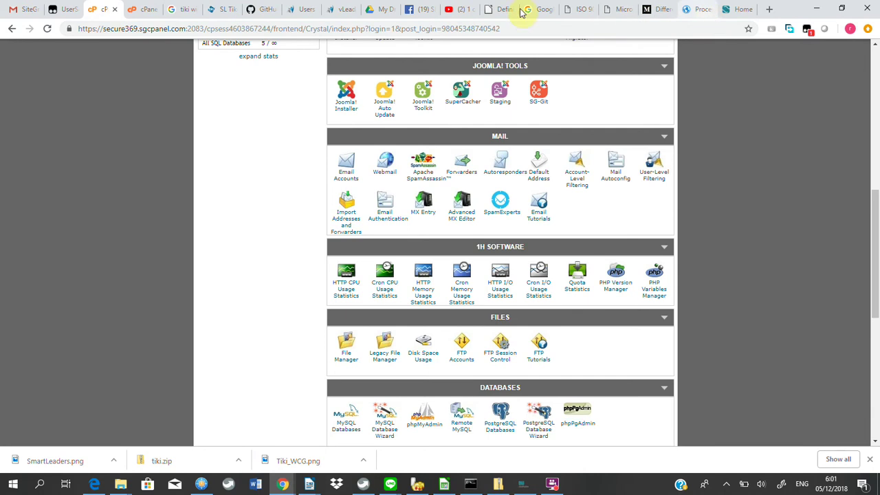
left_click(223, 9)
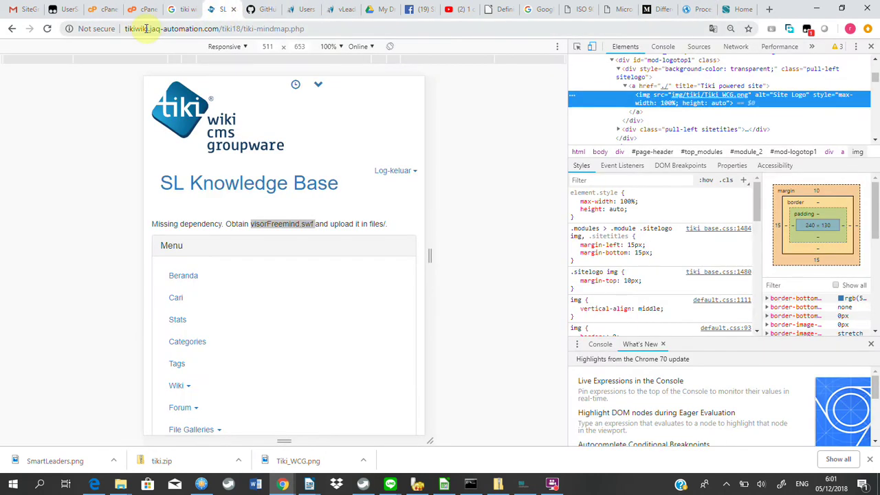
left_click(101, 10)
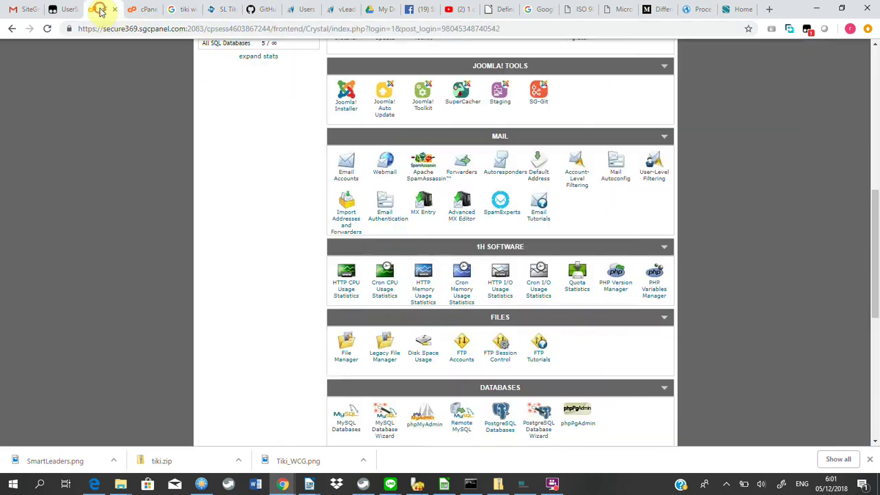
left_click(347, 340)
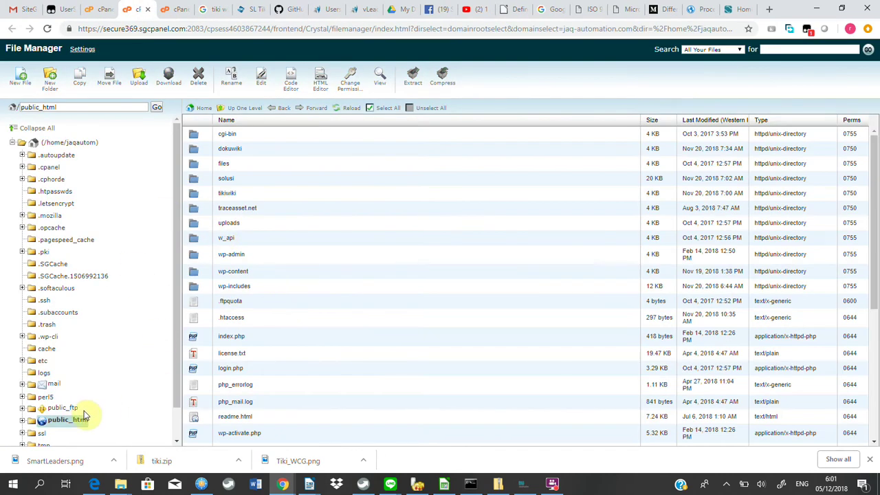
left_click(32, 421)
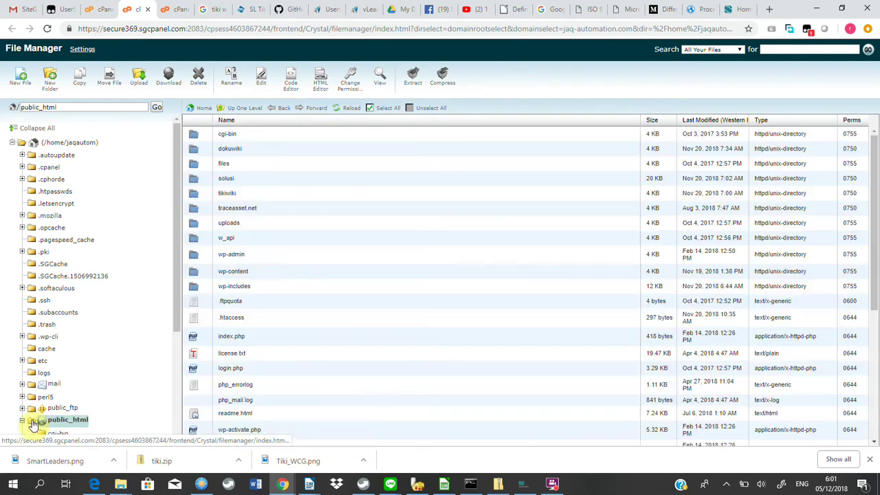
double_click(194, 197)
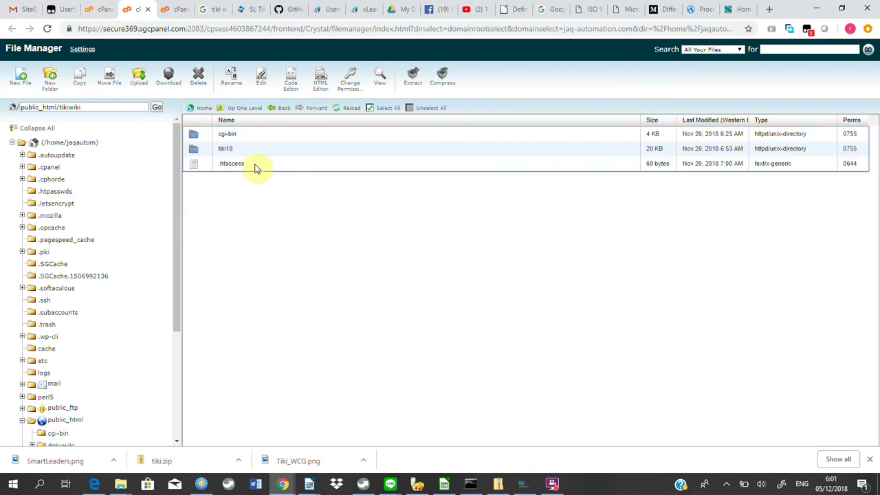
left_click_drag(176, 320, 176, 378)
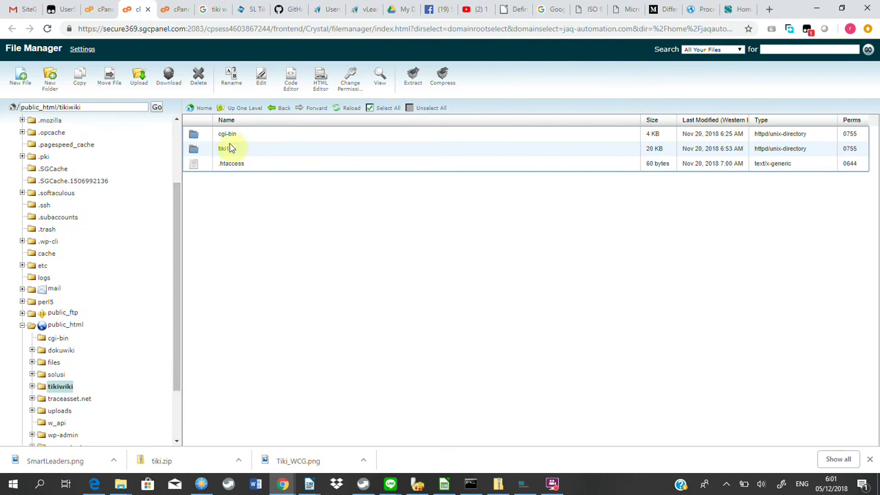
double_click(193, 152)
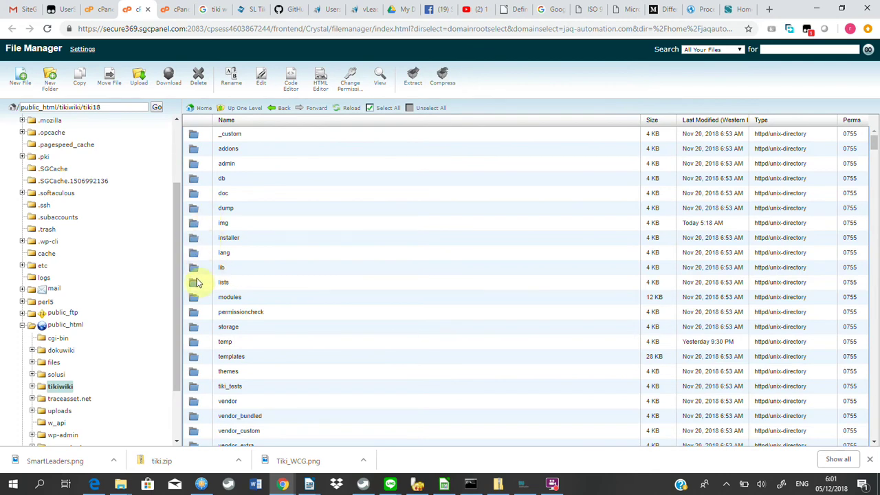
- Look at the SmartLeaders home page and the Tiki page's logo source, and return to the File Manager
left_click(739, 9)
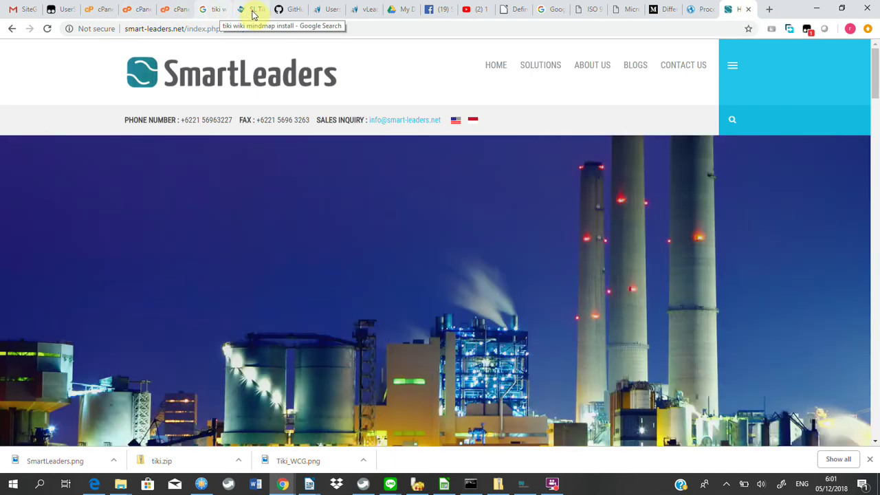
left_click(253, 12)
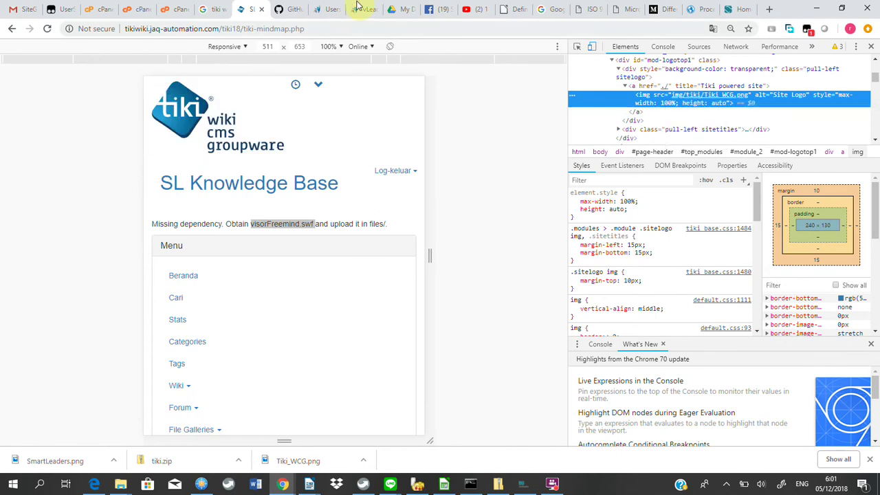
left_click(135, 11)
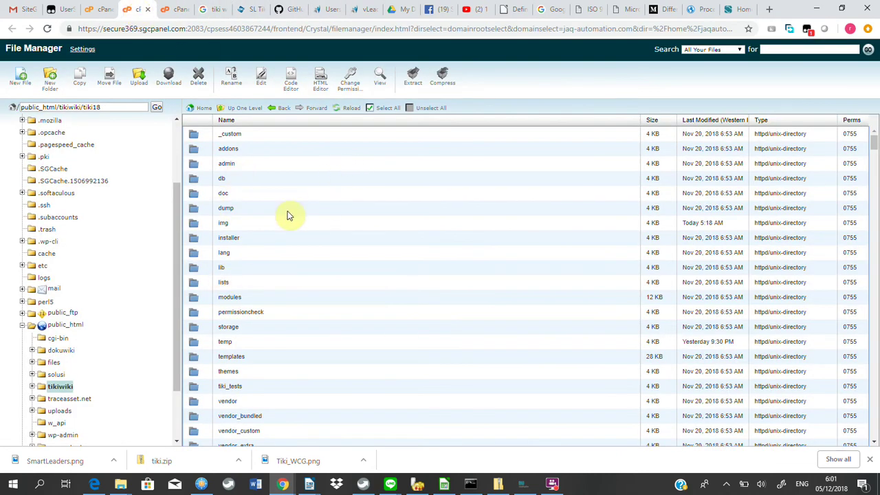
- Browse to the tiki18/img/tiki folder on the server and select the logo file Tiki_WCG.png
left_click(33, 389)
left_click(42, 412)
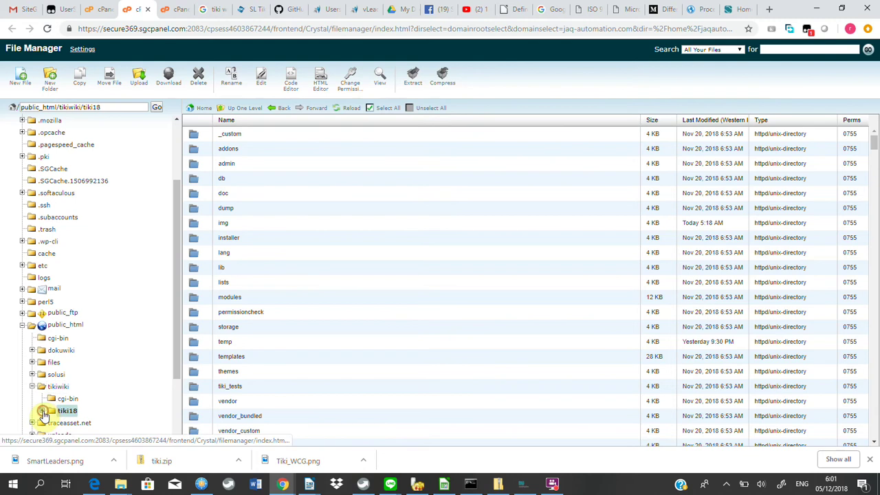
left_click_drag(176, 291, 175, 349)
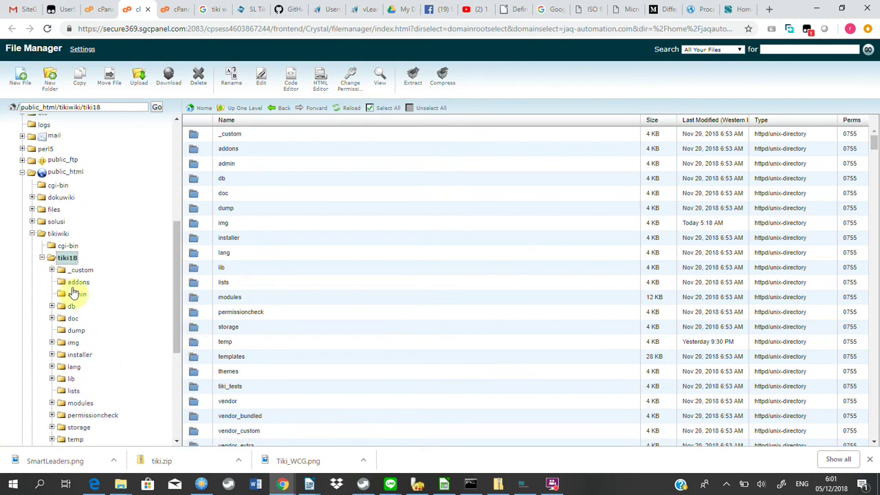
left_click(62, 257)
left_click_drag(177, 298, 174, 335)
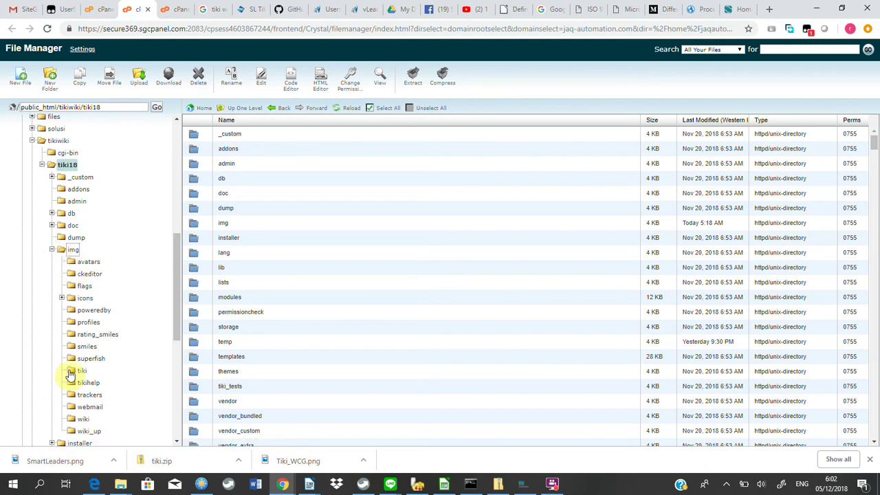
left_click(77, 371)
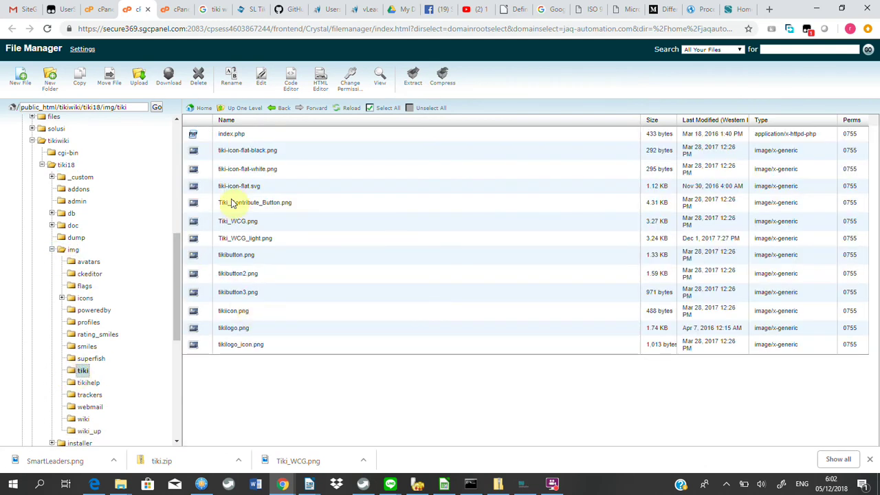
left_click(240, 220)
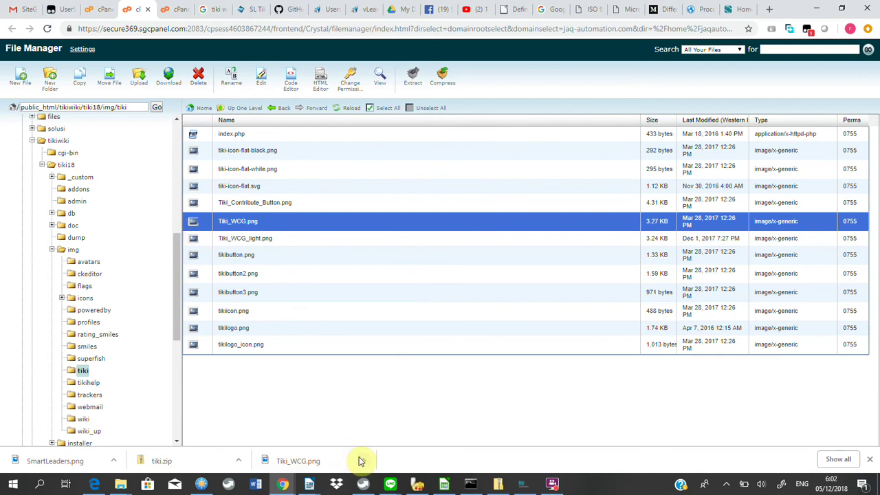
- Switch to FreeCommander, open the local changetoSL/tiki folder, and preview its Tiki_WCG.png image
left_click_drag(362, 462, 674, 386)
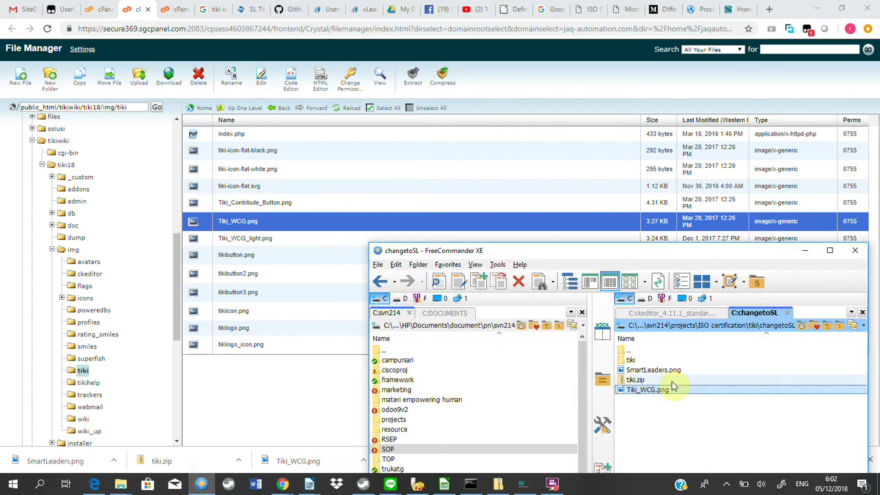
double_click(632, 360)
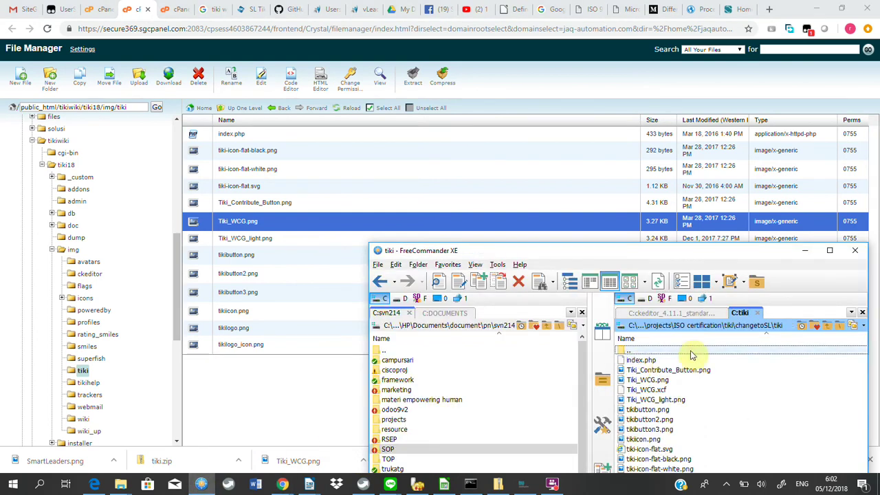
left_click(764, 332)
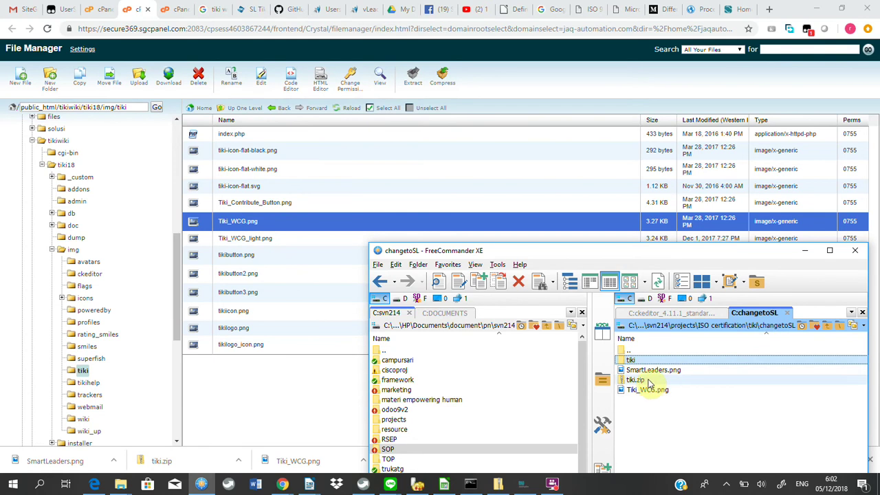
double_click(633, 359)
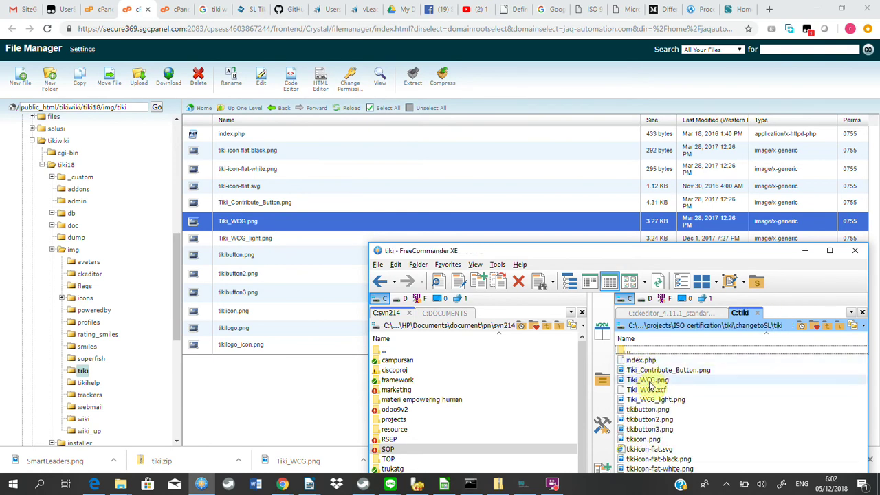
double_click(648, 380)
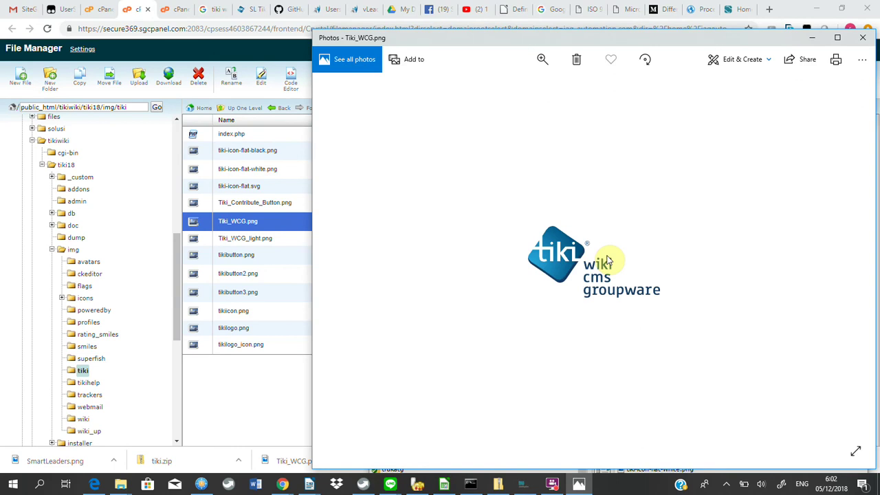
left_click(862, 37)
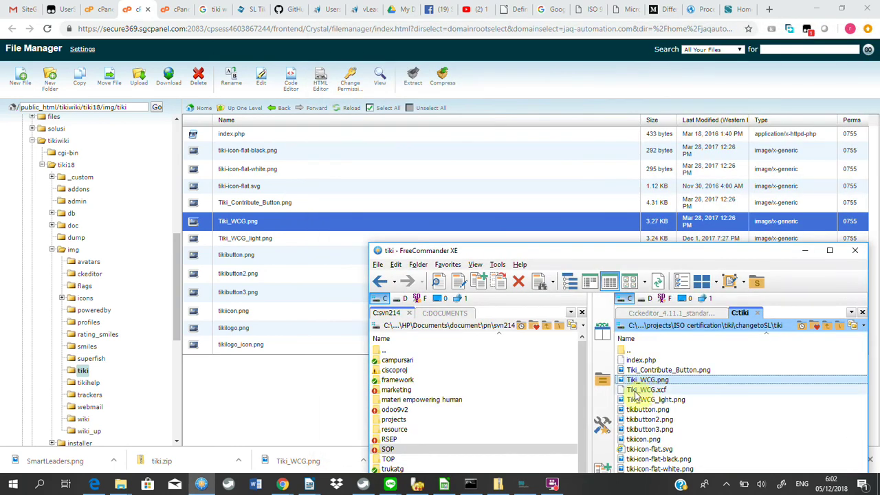
- Switch to GIMP and open Tiki_WCG.png from the changetoSL/tiki folder
left_click(518, 486)
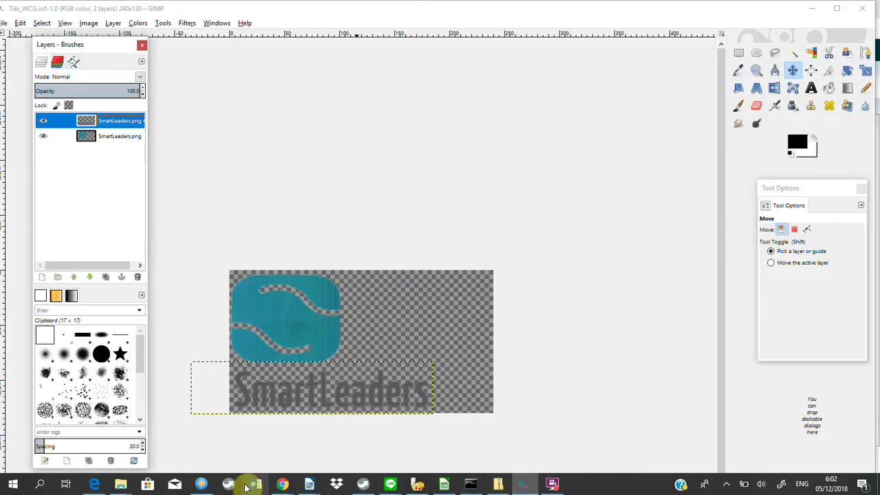
left_click(200, 484)
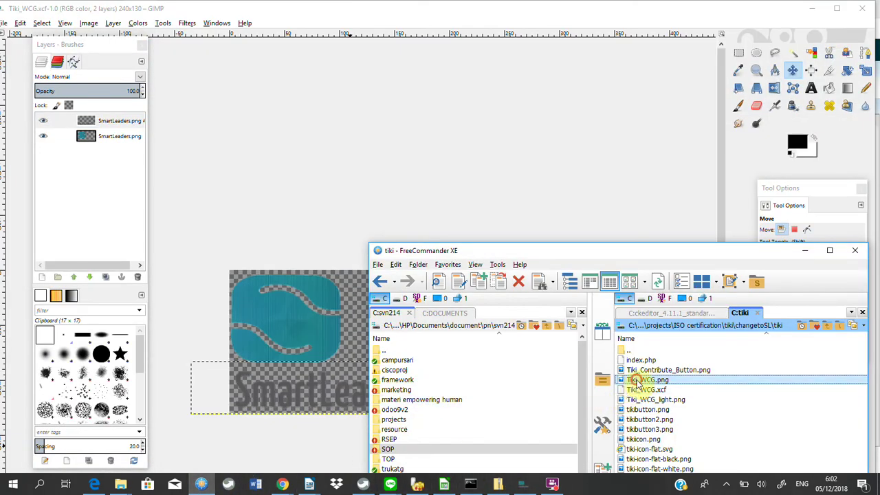
left_click_drag(137, 112, 50, 6)
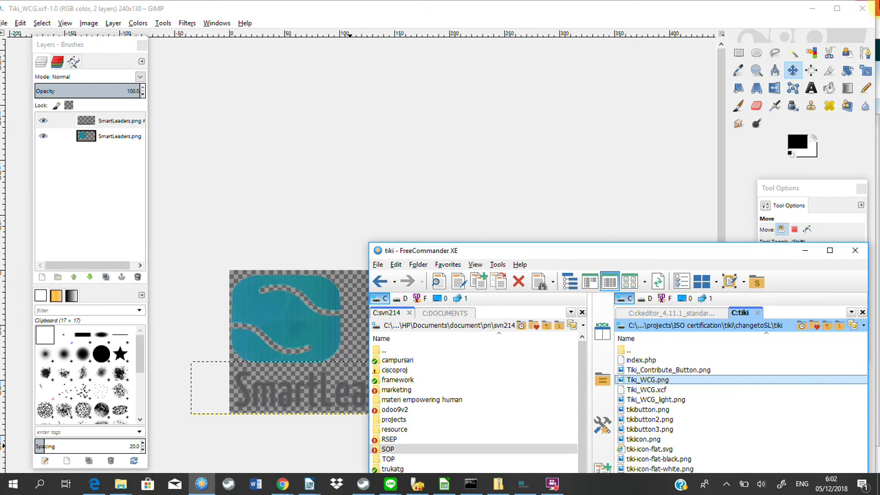
left_click(836, 8)
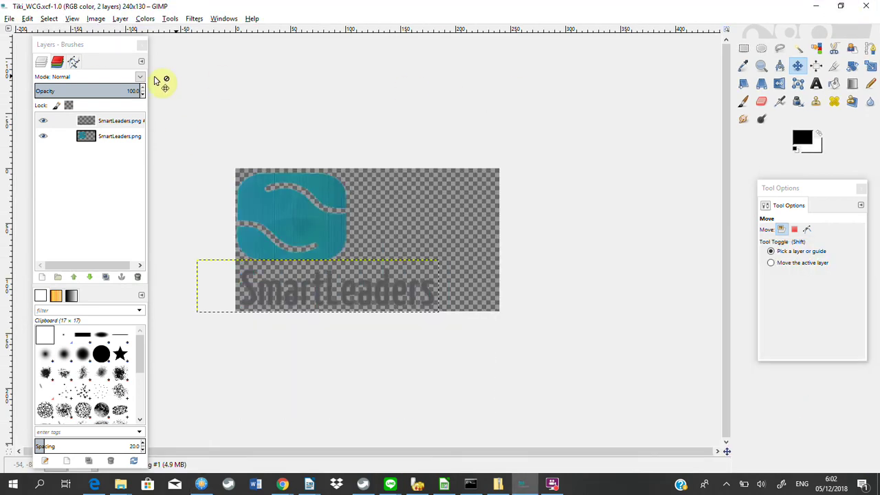
left_click(8, 18)
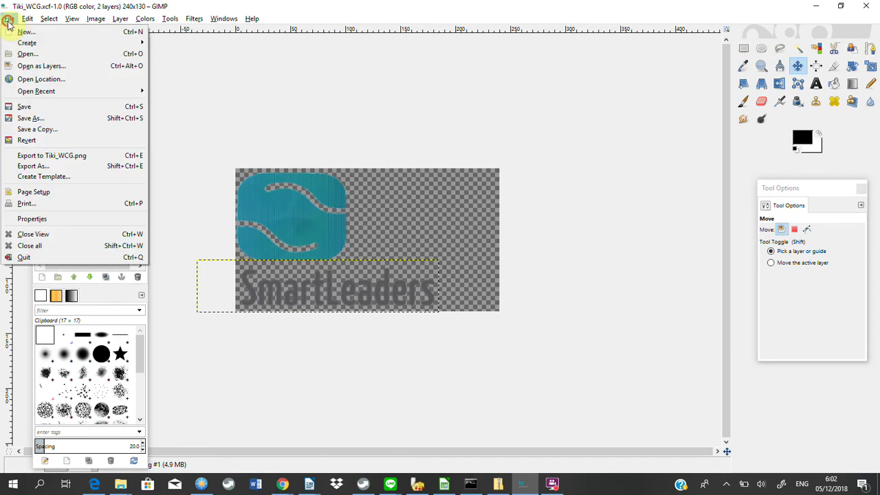
left_click(25, 55)
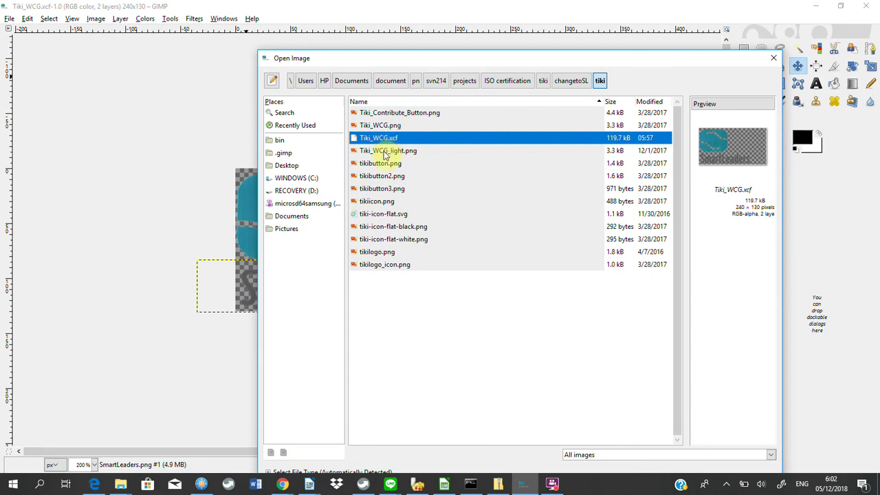
double_click(389, 127)
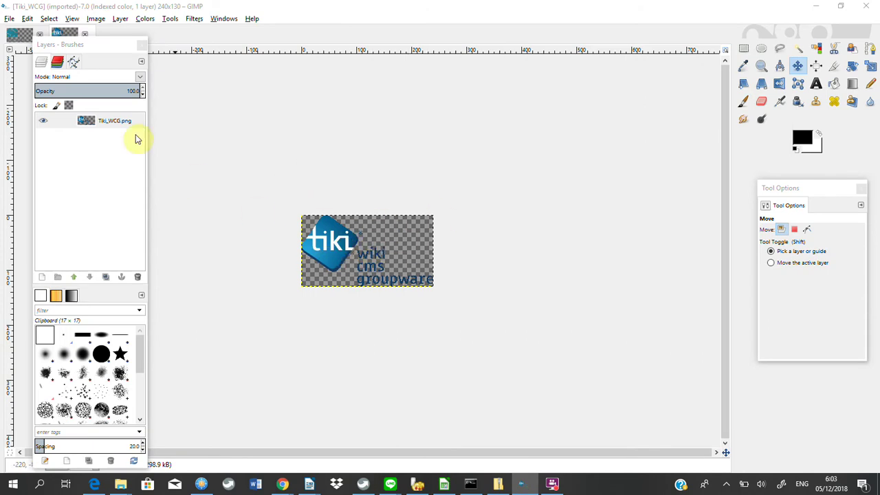
left_click_drag(67, 46, 163, 72)
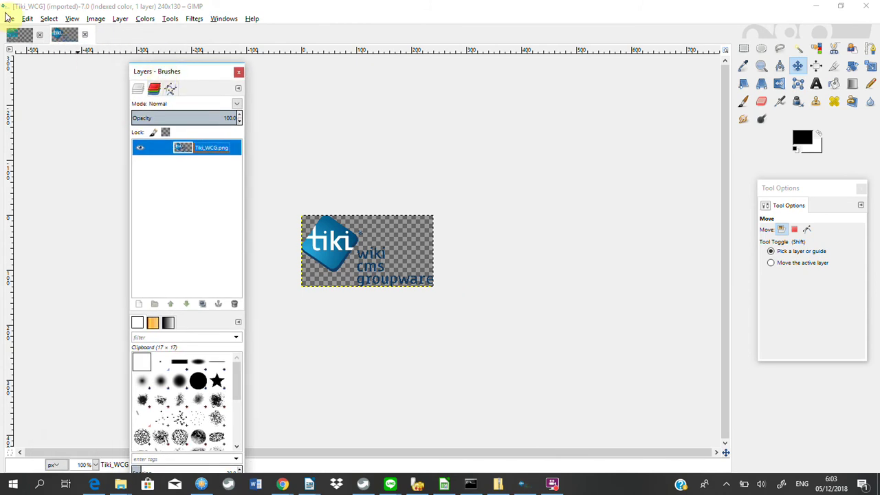
left_click(8, 19)
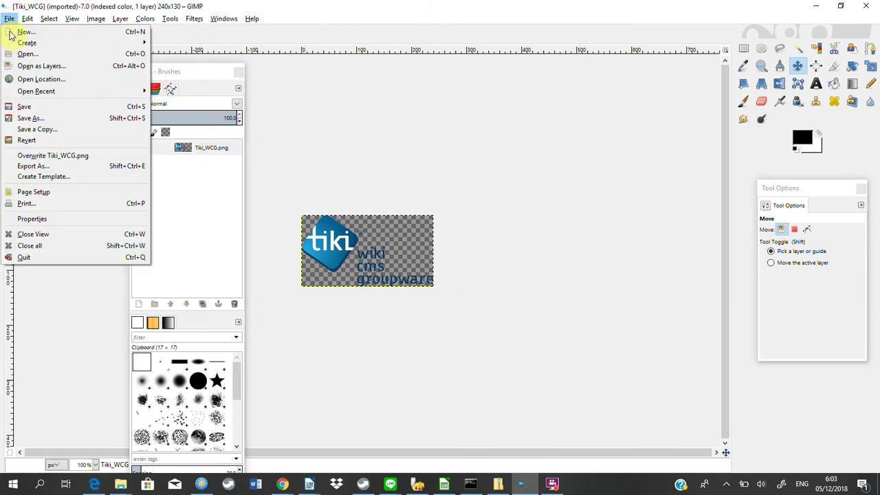
left_click(32, 167)
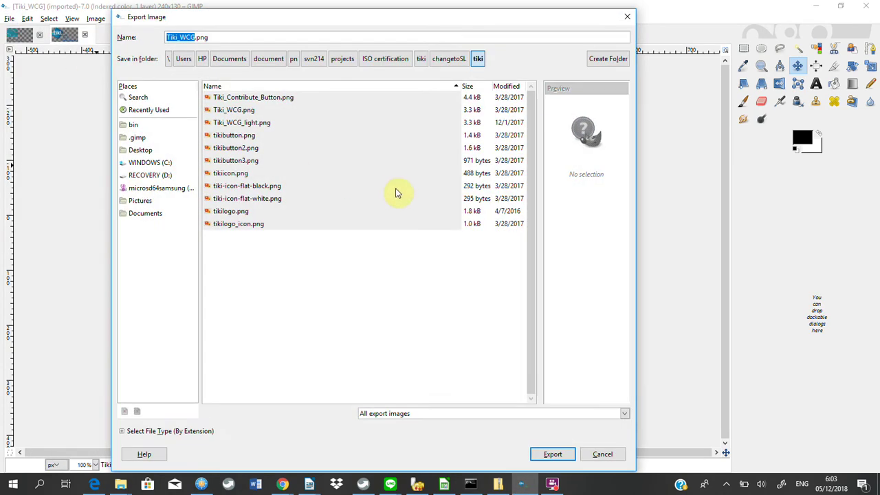
left_click(244, 112)
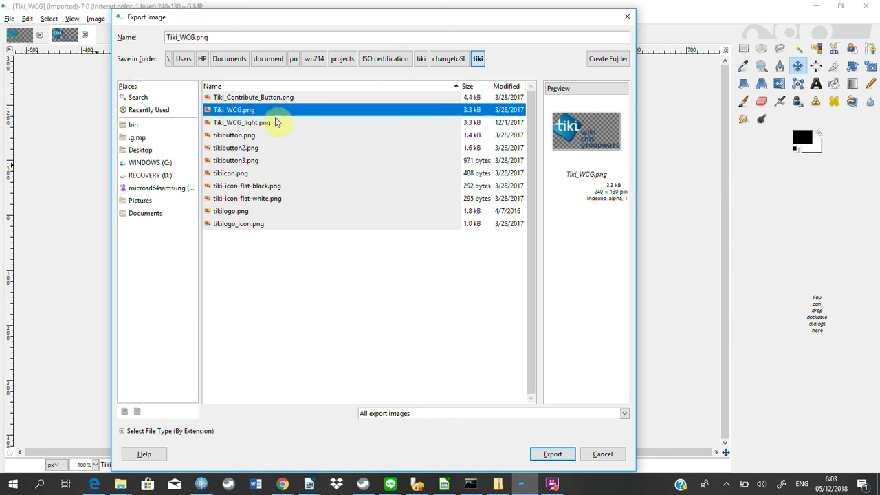
left_click(602, 454)
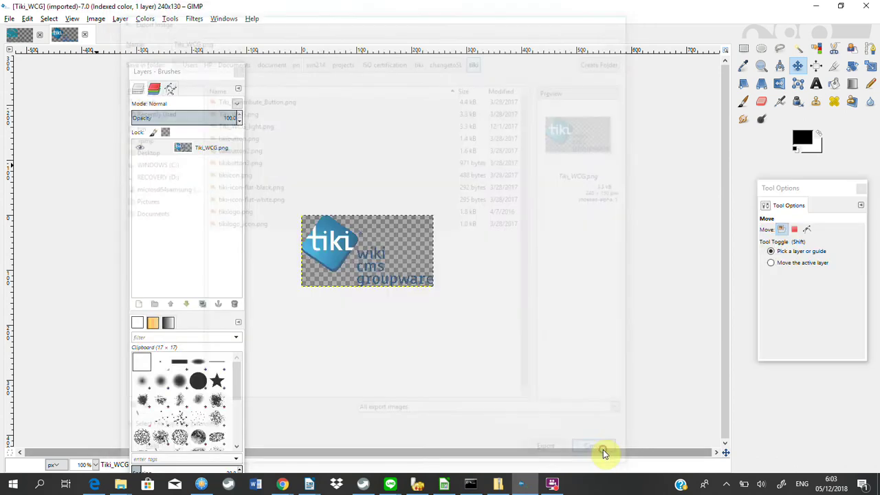
- Switch to Chrome's File Manager and open the file upload page for the server folder tiki18/img/tiki
mouse_move(283, 485)
left_click(252, 460)
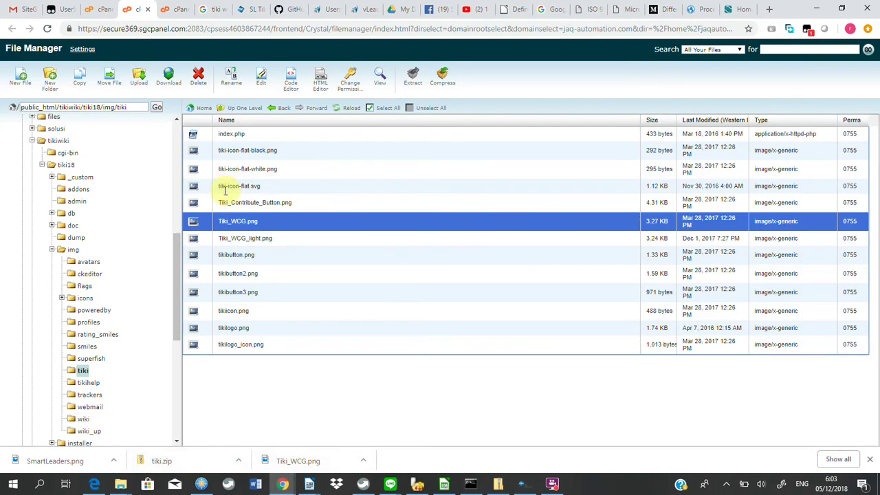
left_click_drag(234, 221, 314, 147)
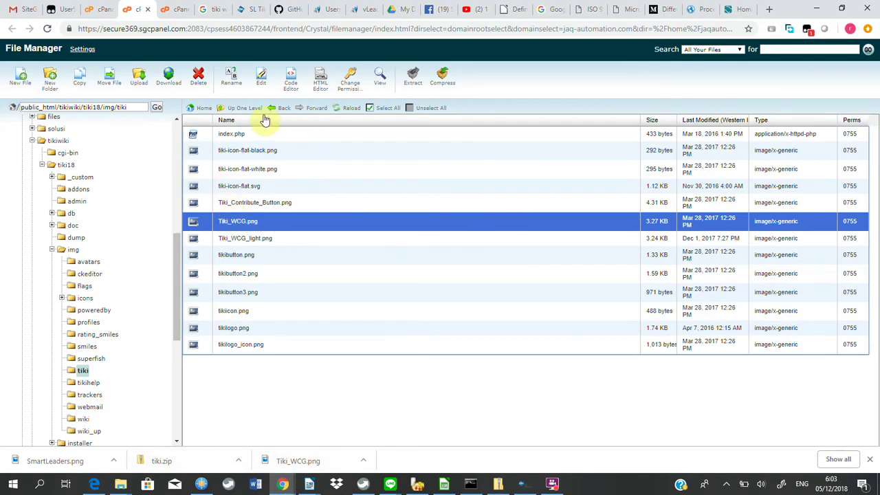
left_click(139, 80)
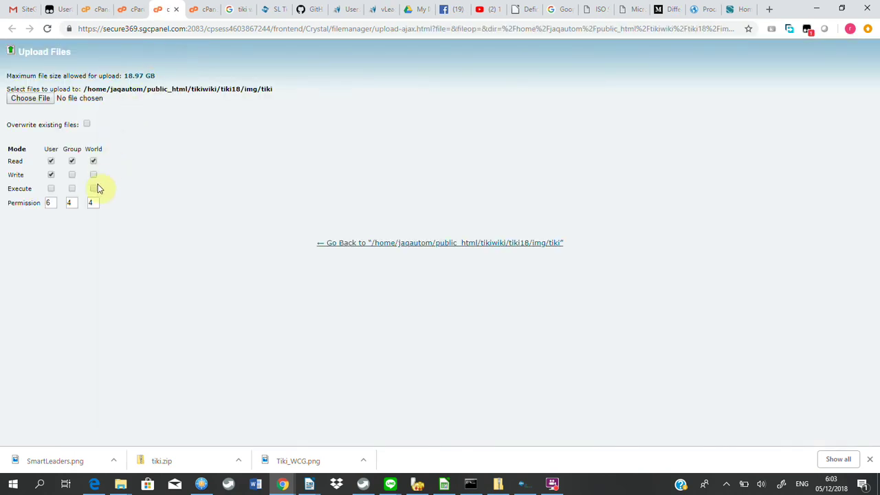
- Start choosing the upload file and browse to the local folder projects/ISO certification/tiki/changetoSL
left_click(30, 98)
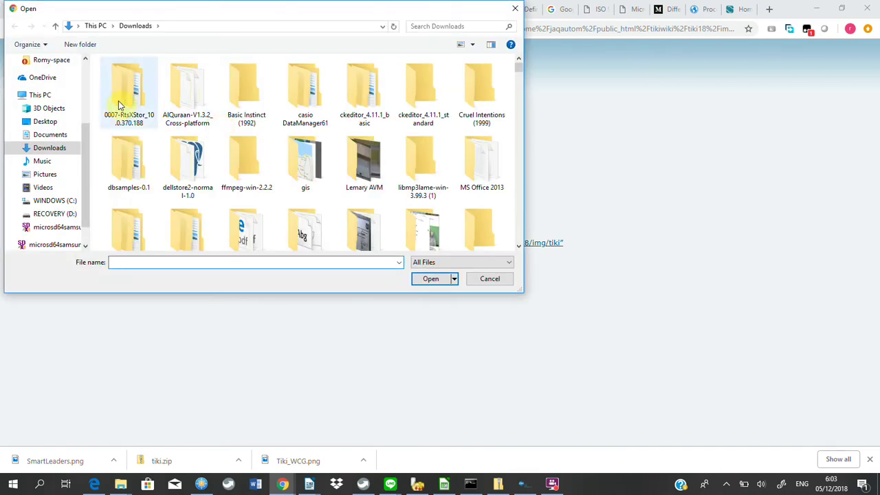
left_click_drag(87, 180, 86, 133)
left_click(60, 140)
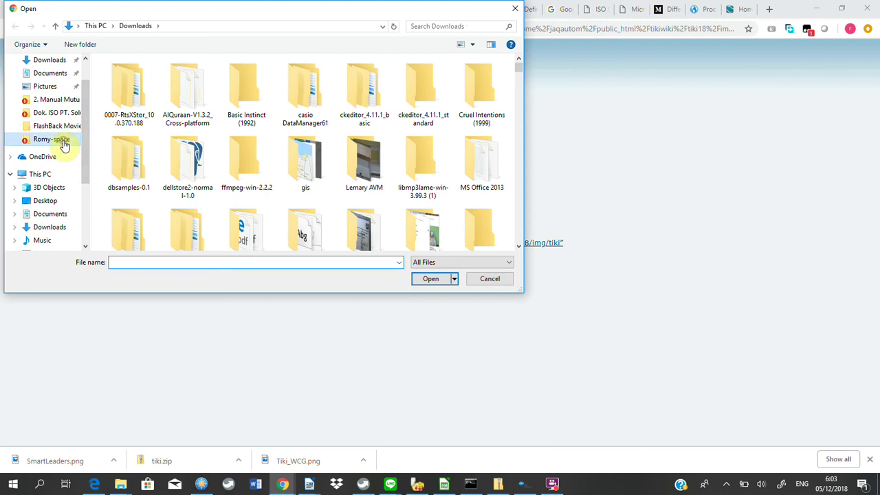
left_click(280, 28)
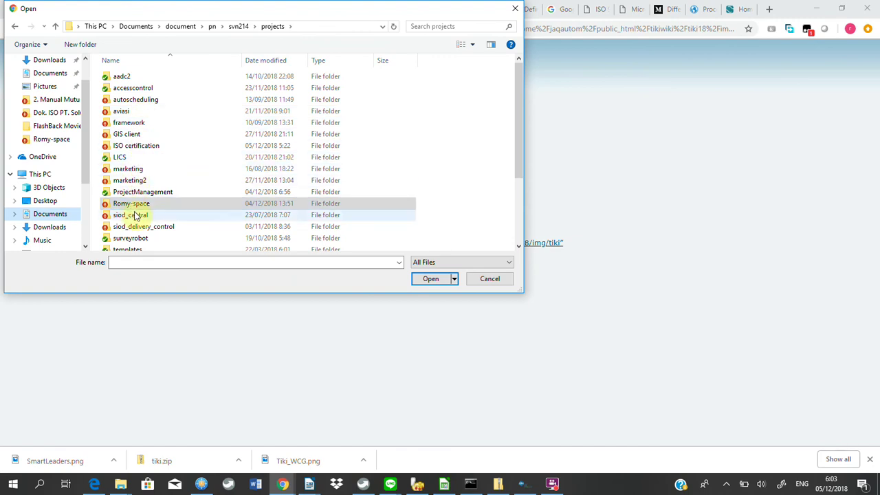
double_click(127, 145)
double_click(130, 111)
left_click(131, 79)
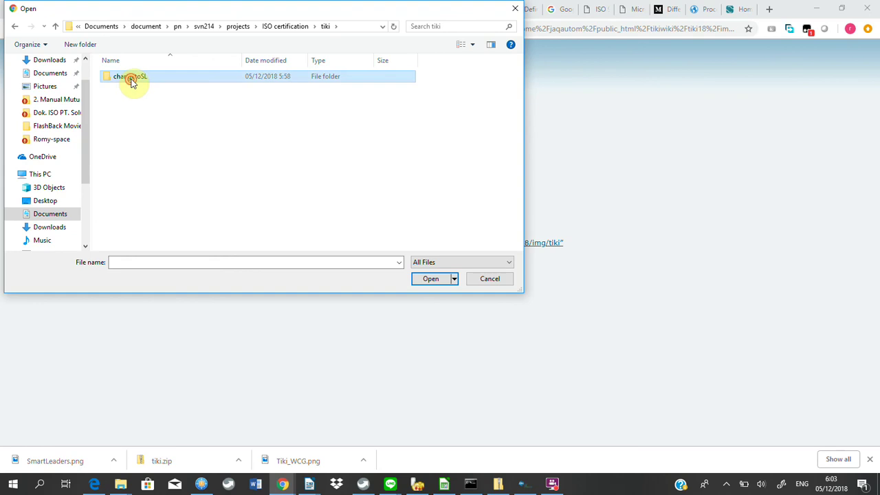
double_click(131, 79)
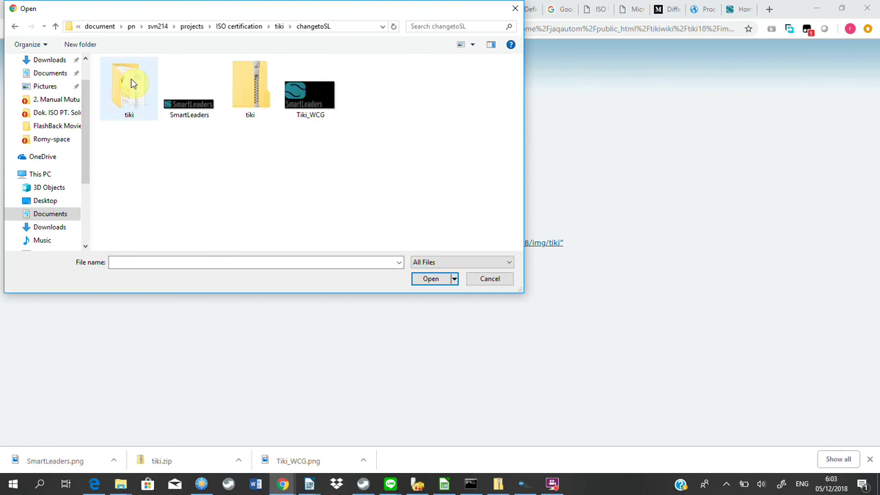
- Upload the SmartLeaders image Tiki_WCG from changetoSL, overwriting the existing Tiki_WCG.png on the server
left_click(320, 104)
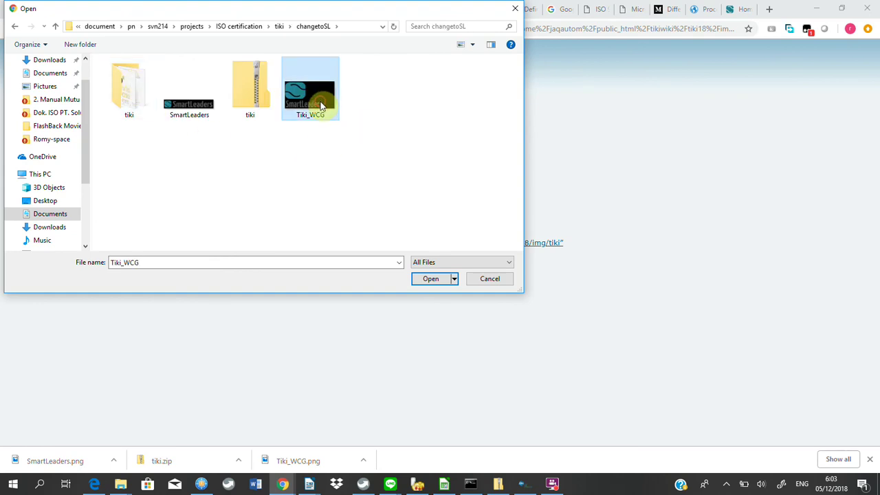
left_click(428, 279)
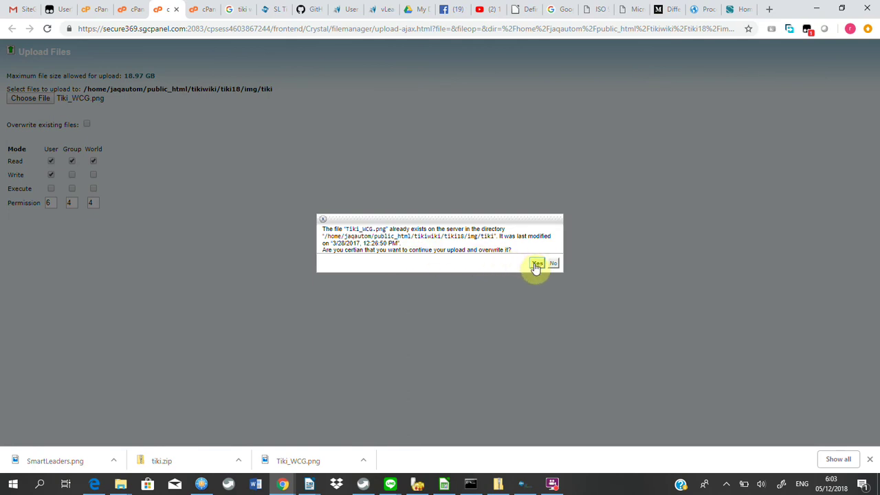
left_click(535, 265)
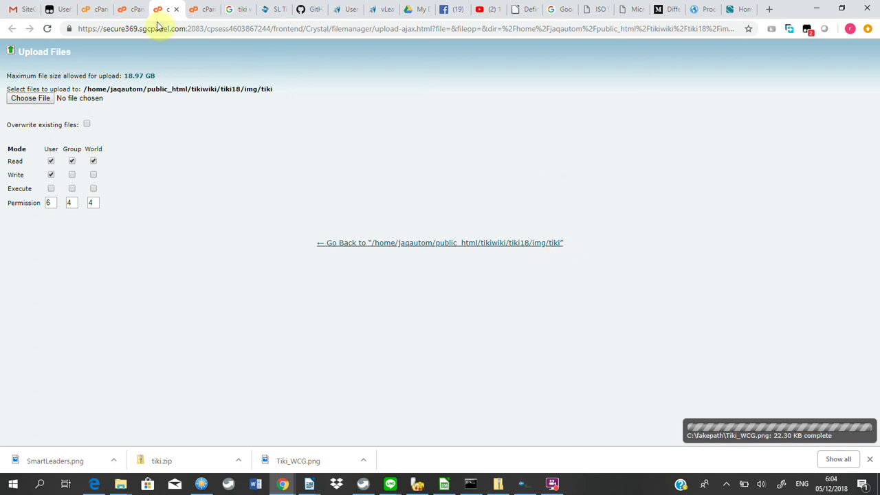
- Return to the File Manager, download Tiki_WCG.png from the server, and view the downloaded image to check the logo
left_click(122, 9)
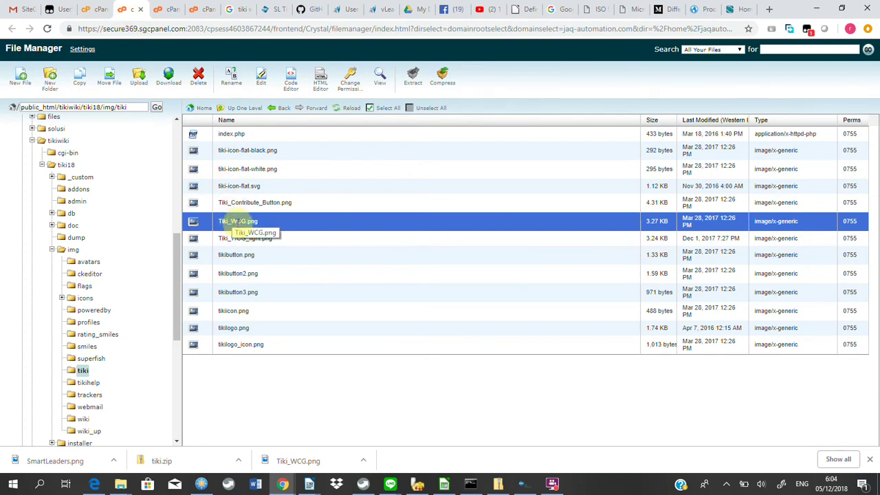
double_click(196, 221)
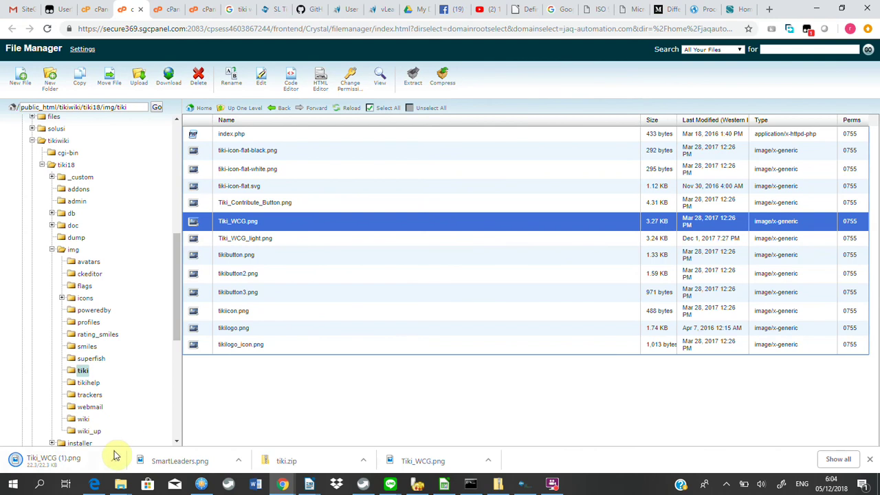
left_click(114, 461)
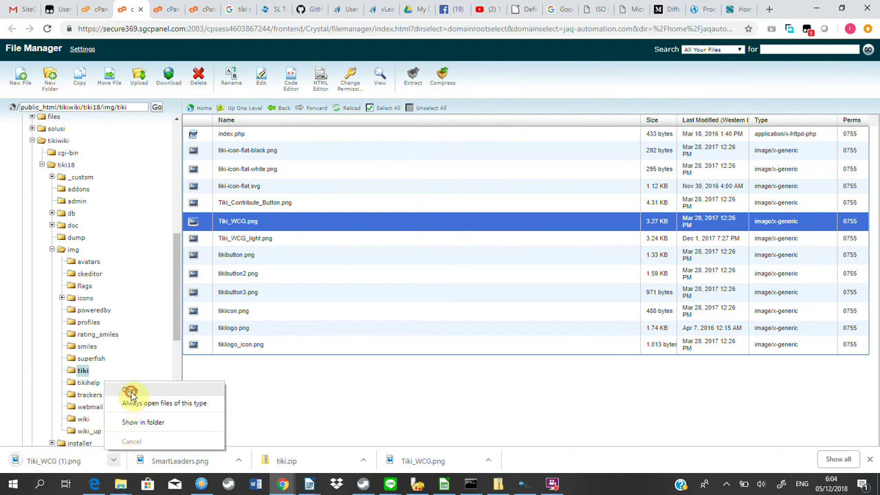
left_click(131, 394)
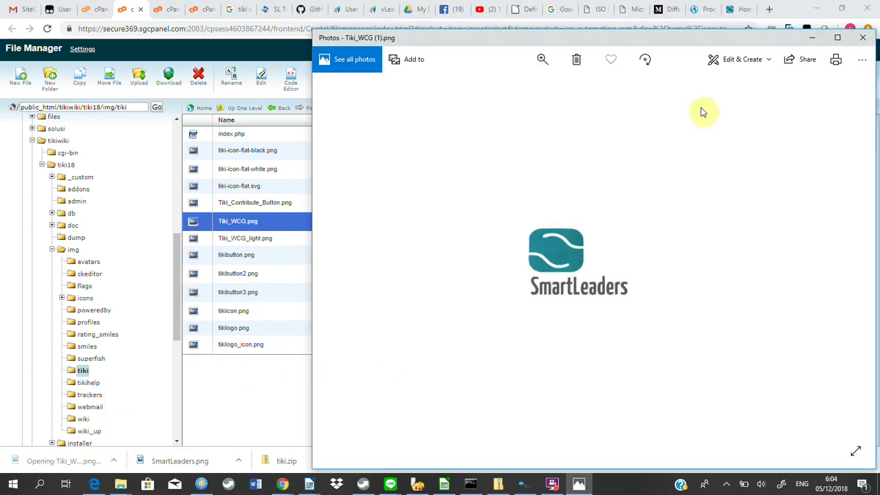
left_click(862, 37)
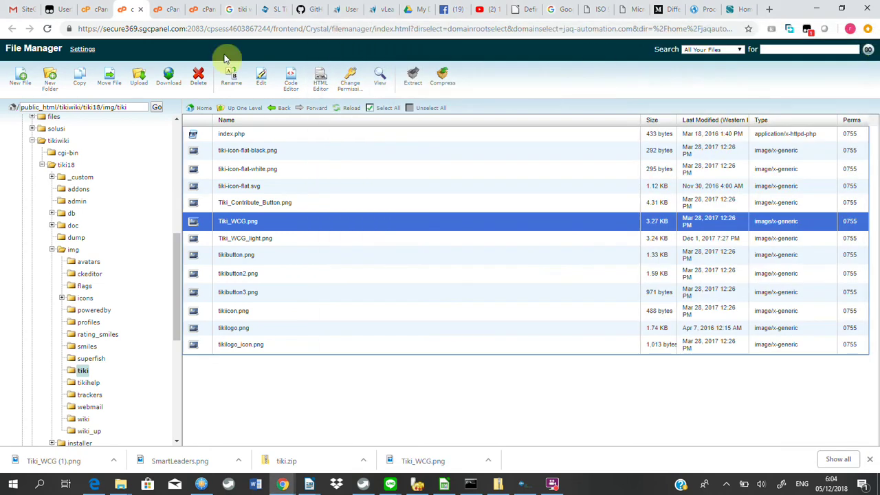
- Reload the SL Knowledge Base Tiki page and close the developer tools to check the site logo
left_click(732, 11)
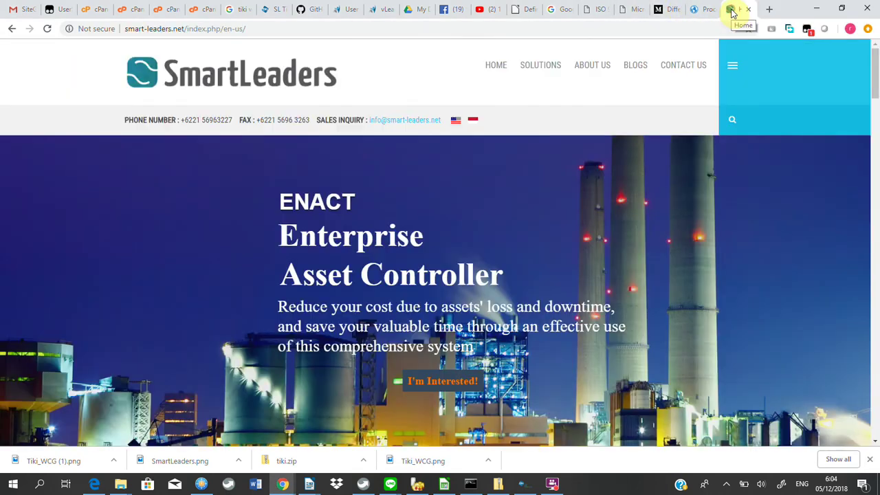
left_click(275, 9)
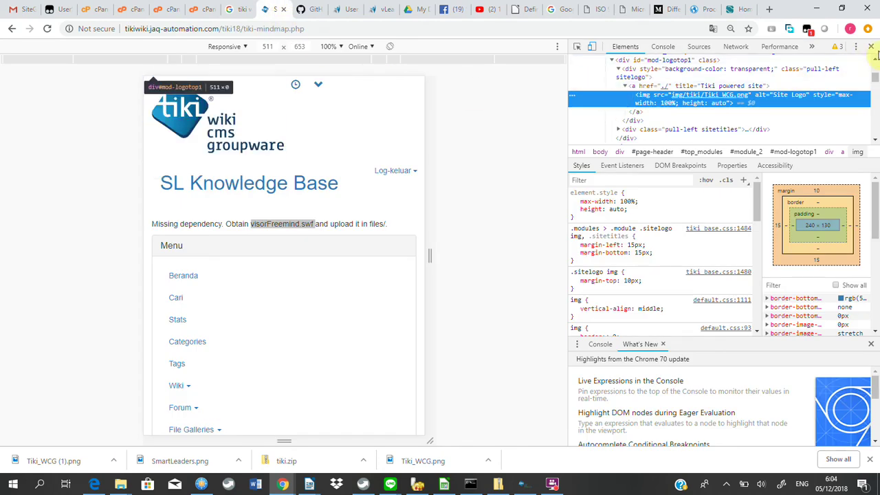
left_click(500, 118)
key("F5")
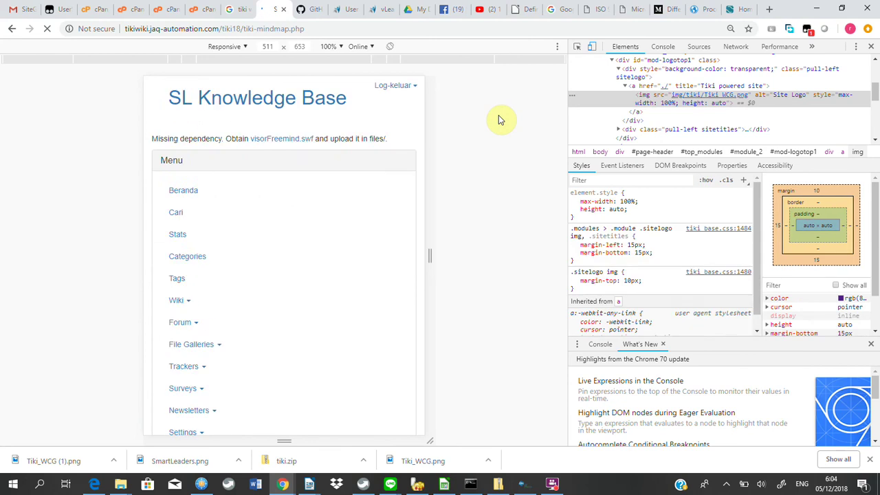
left_click(871, 46)
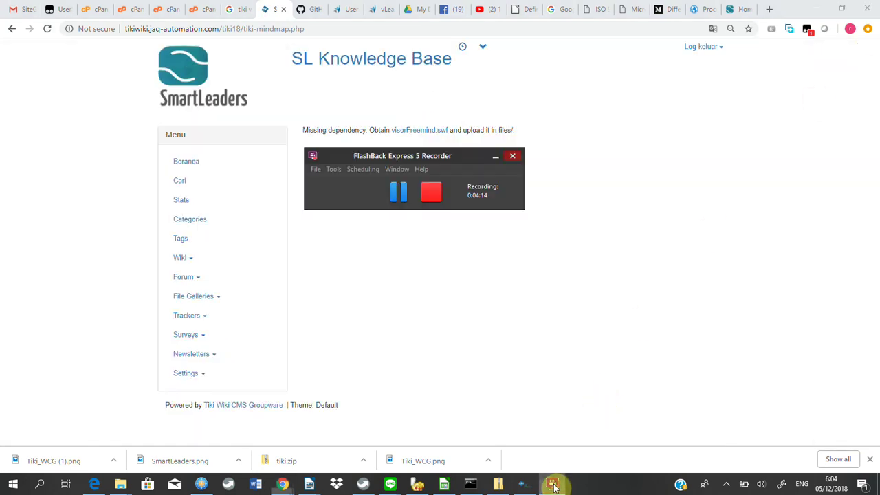